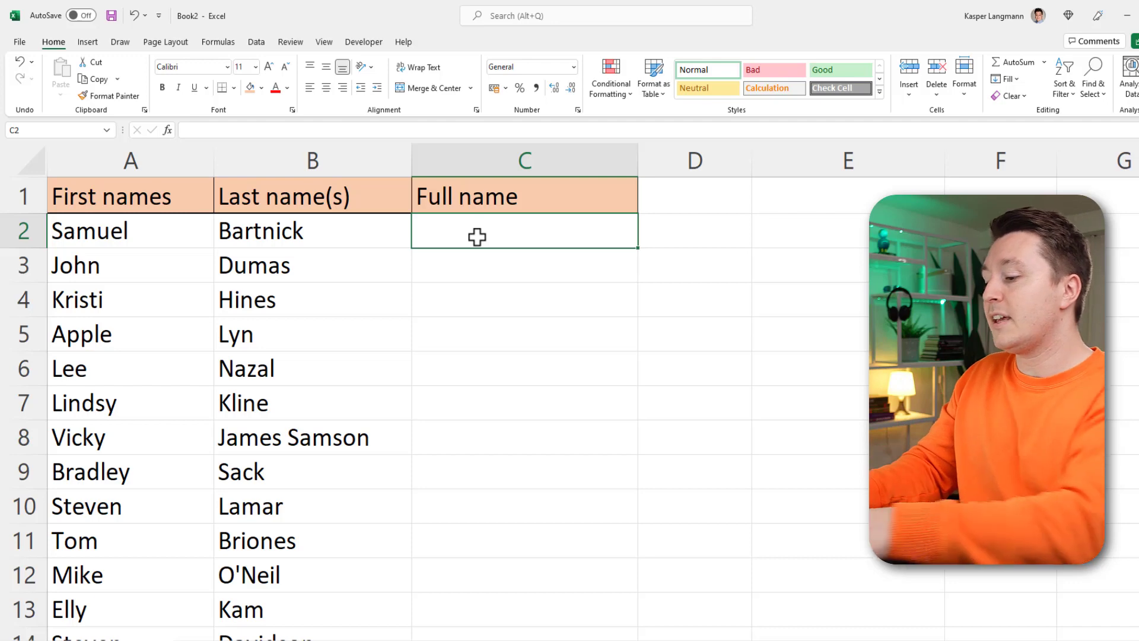
- Enter =CONCATENATE(A2,B2) in C2 to join the first and last names
type("=")
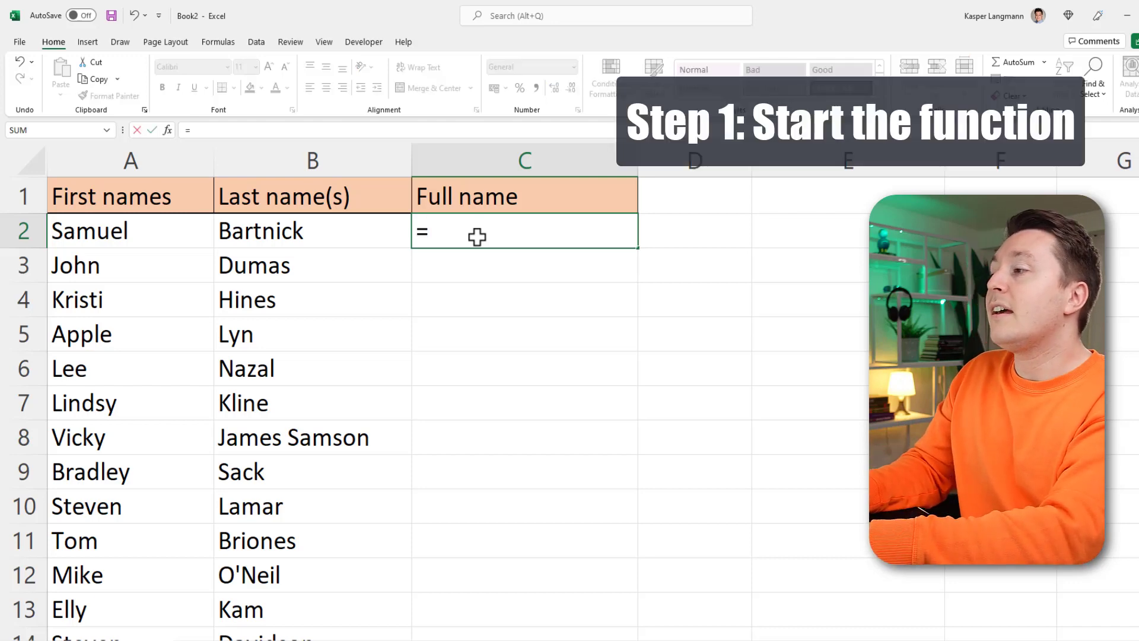
type("conca")
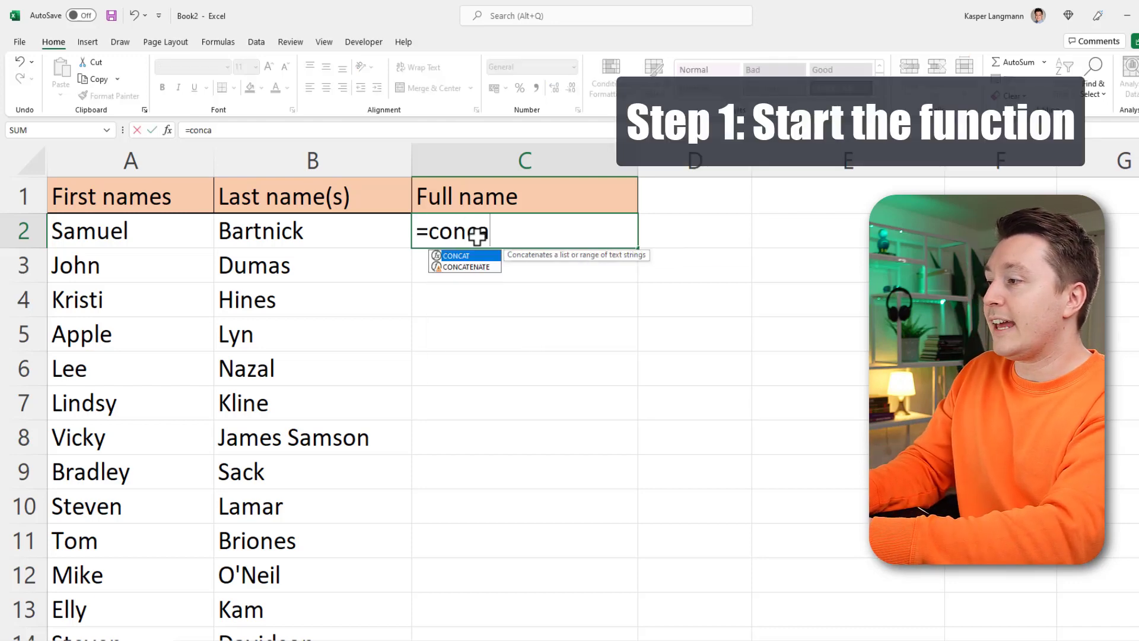
type("tenate(")
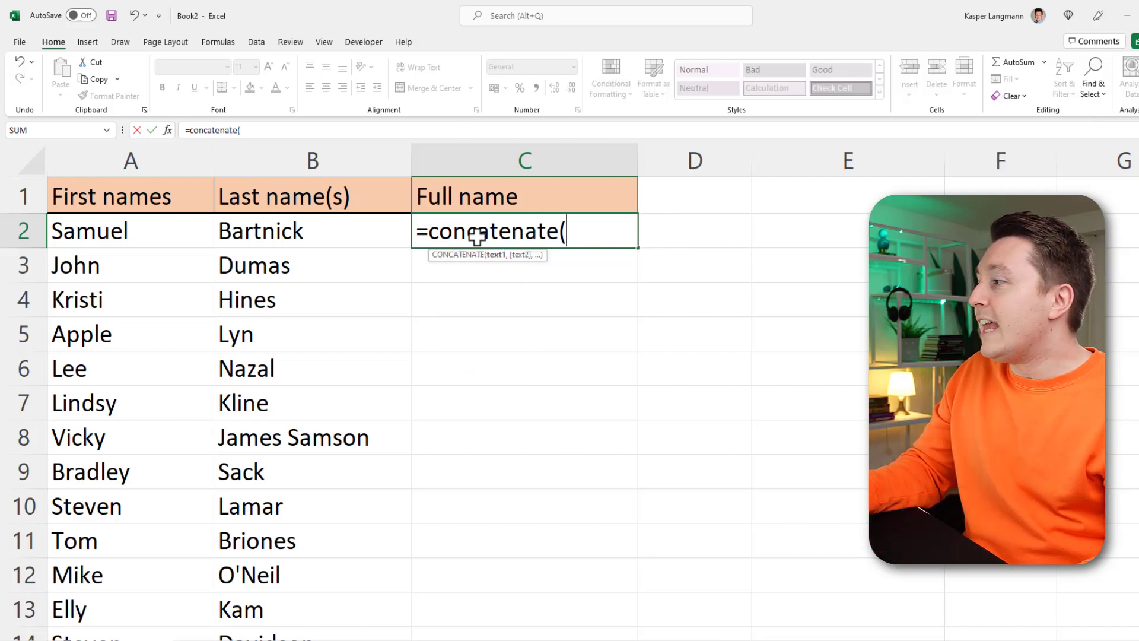
left_click(160, 226)
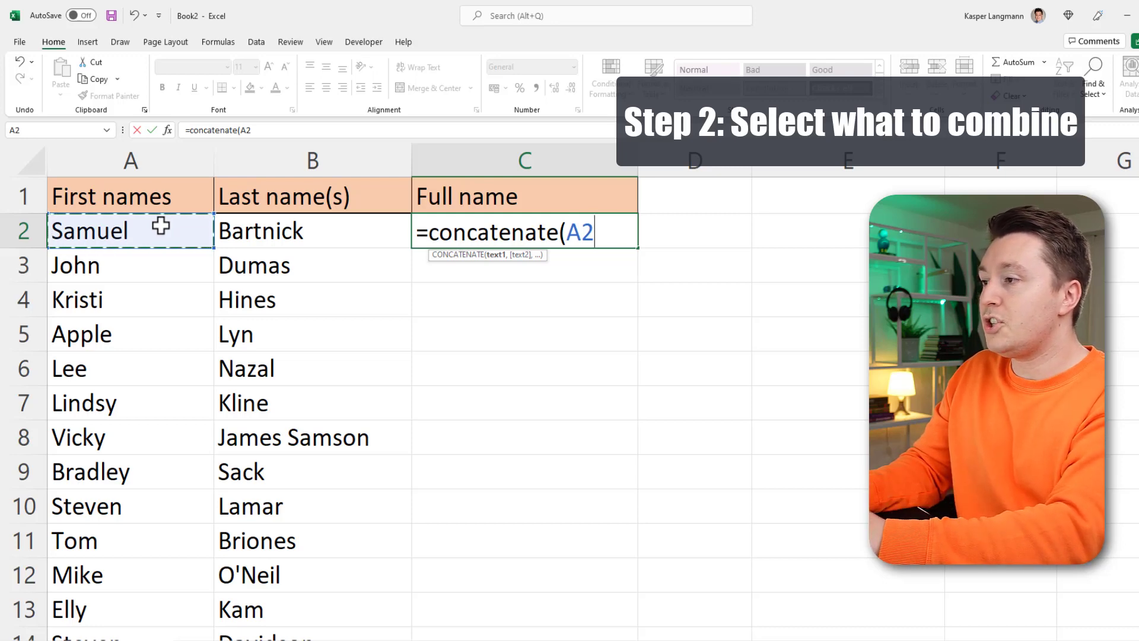
type(",")
left_click(282, 231)
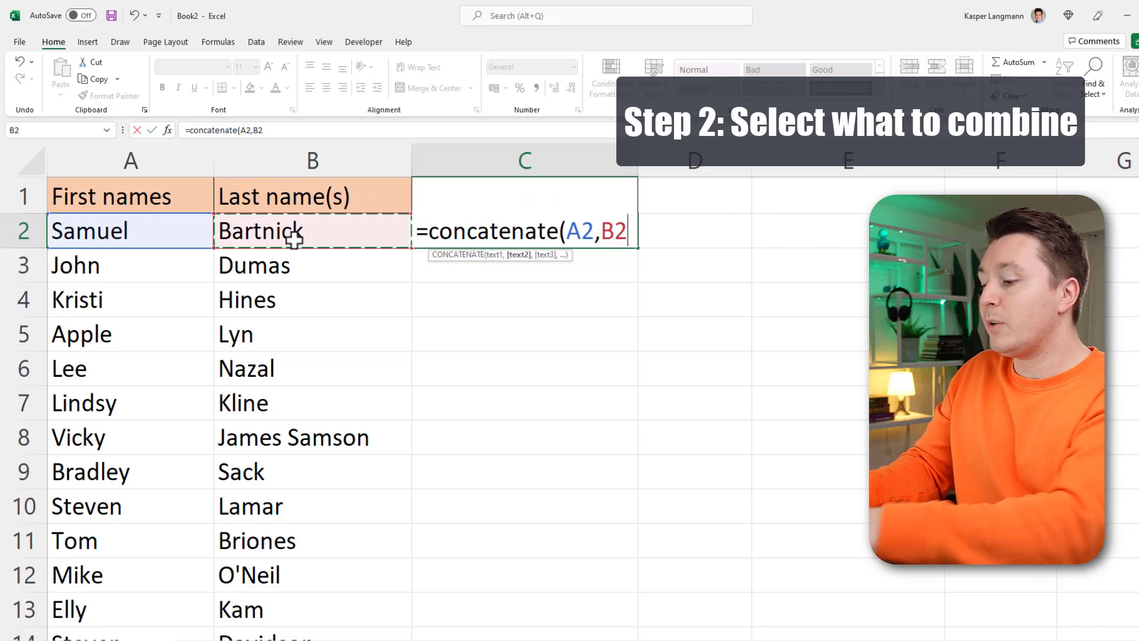
type(")")
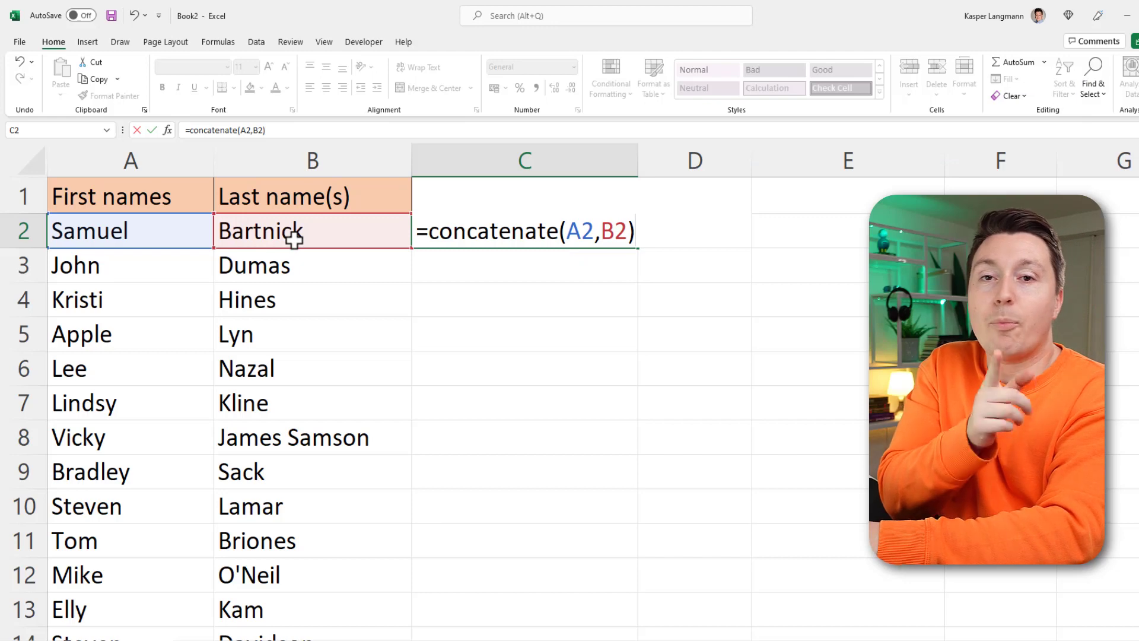
key("Return")
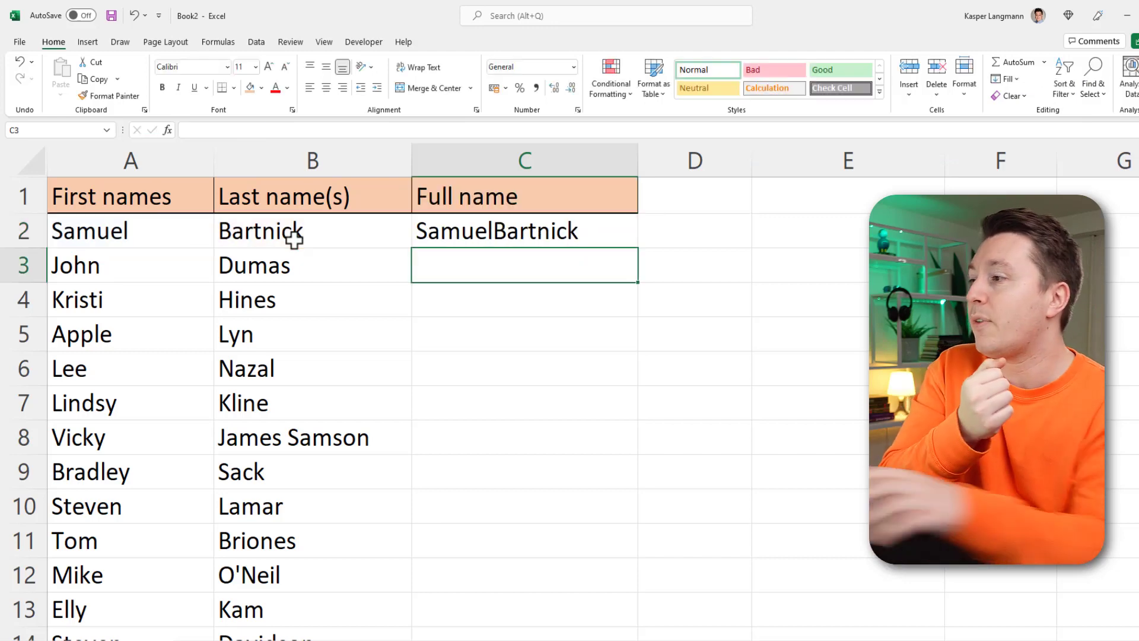
- Edit C2's formula to =CONCATENATE(A2," ",B2) so a space separates the names
left_click(483, 236)
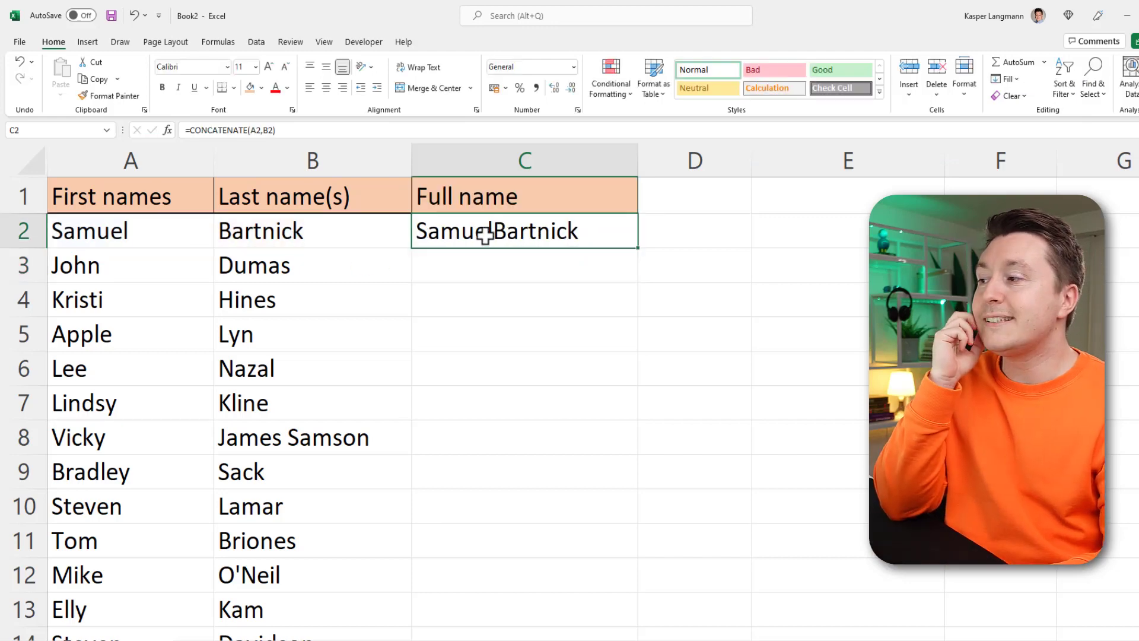
double_click(600, 243)
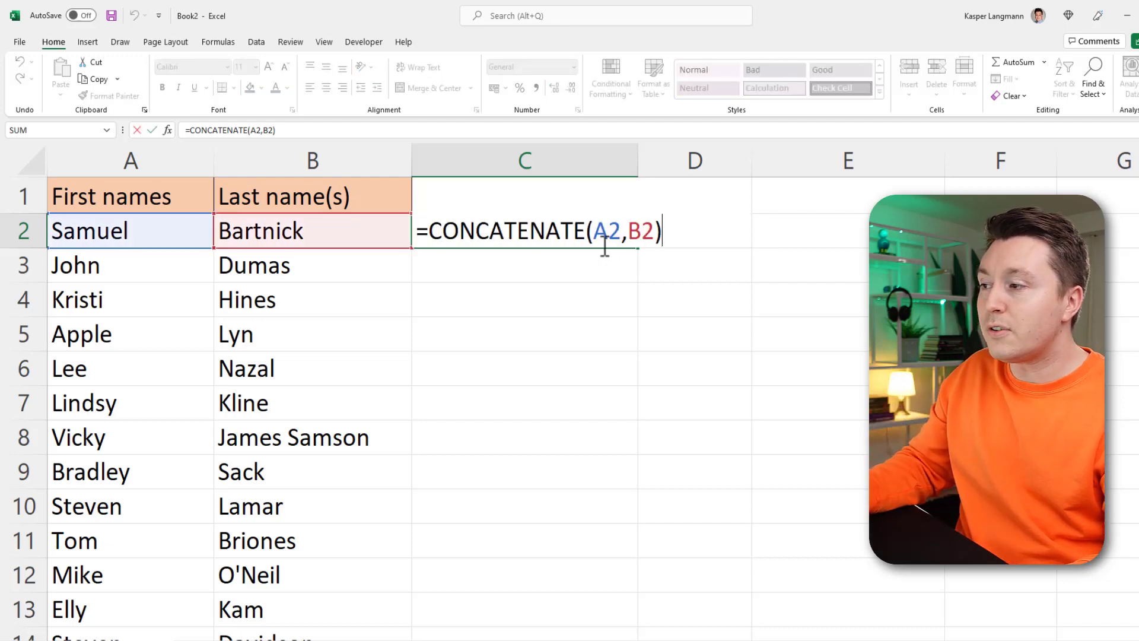
left_click(631, 230)
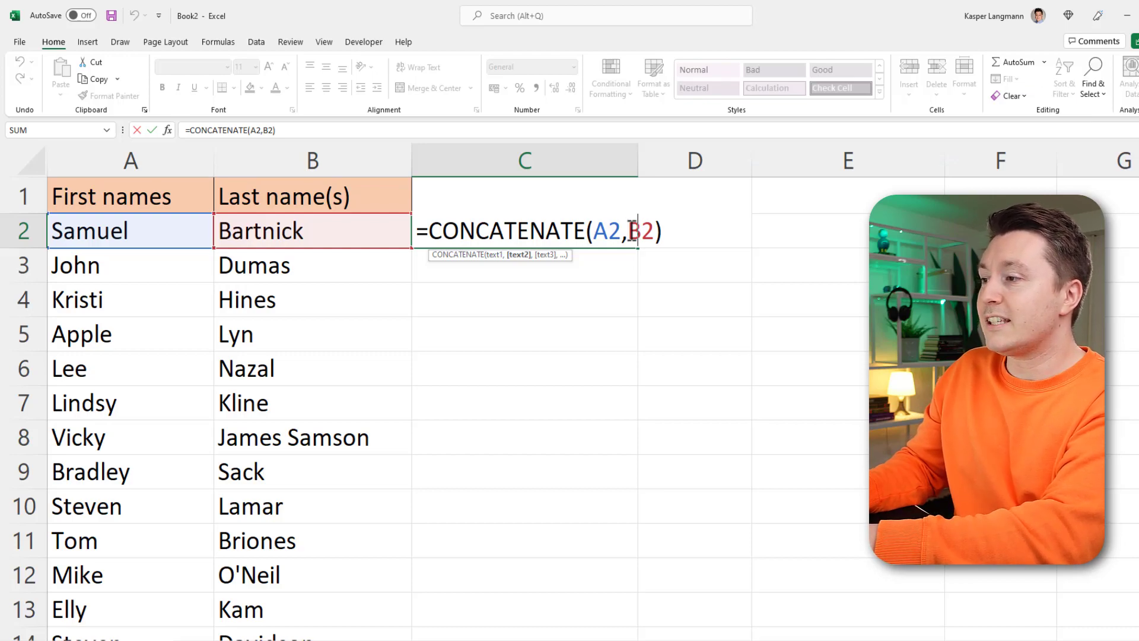
type("\"")
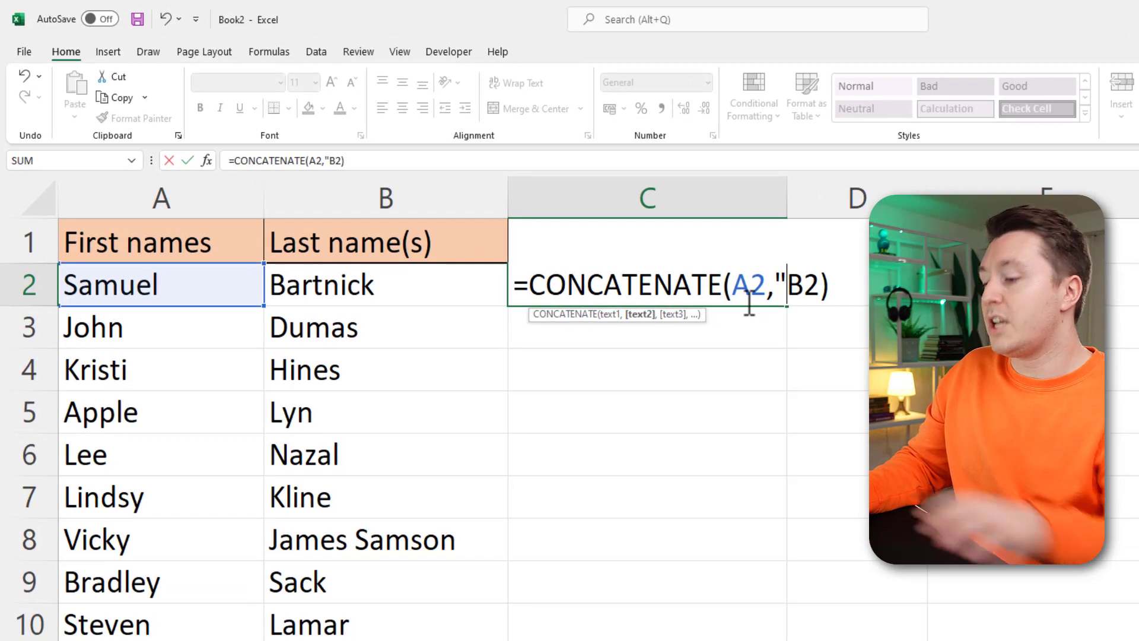
type(" \"")
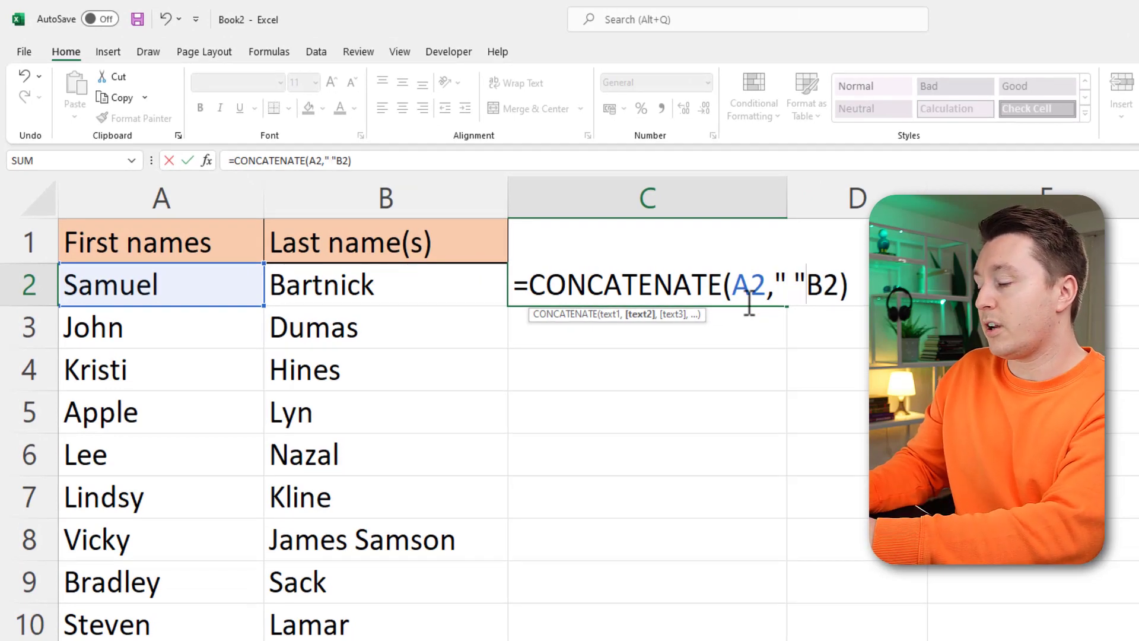
type(",")
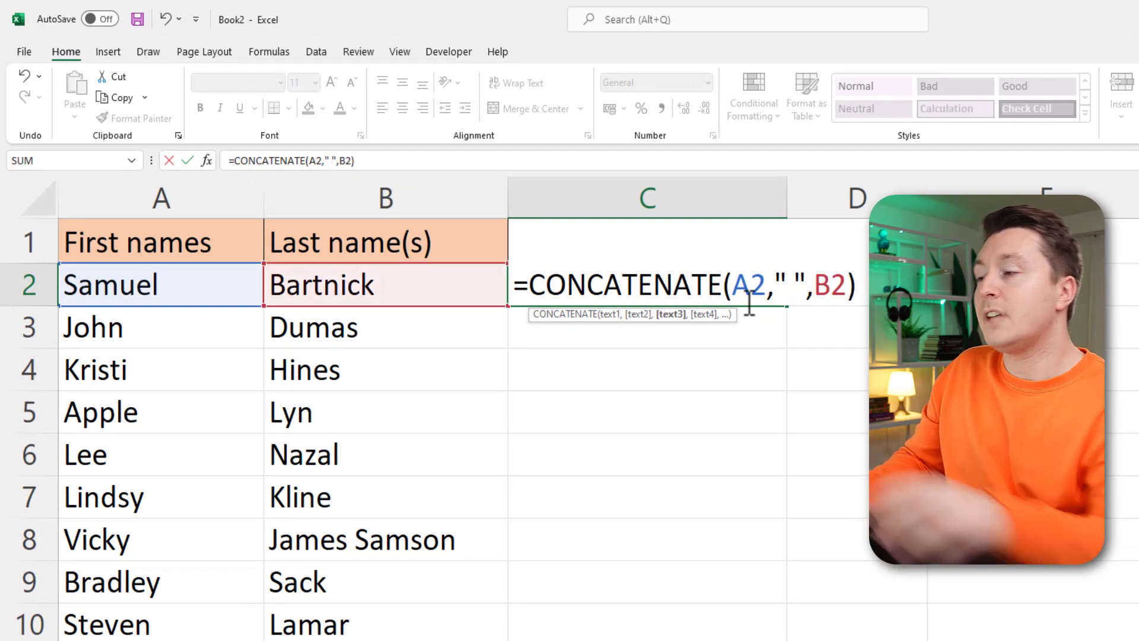
left_click_drag(729, 289, 834, 293)
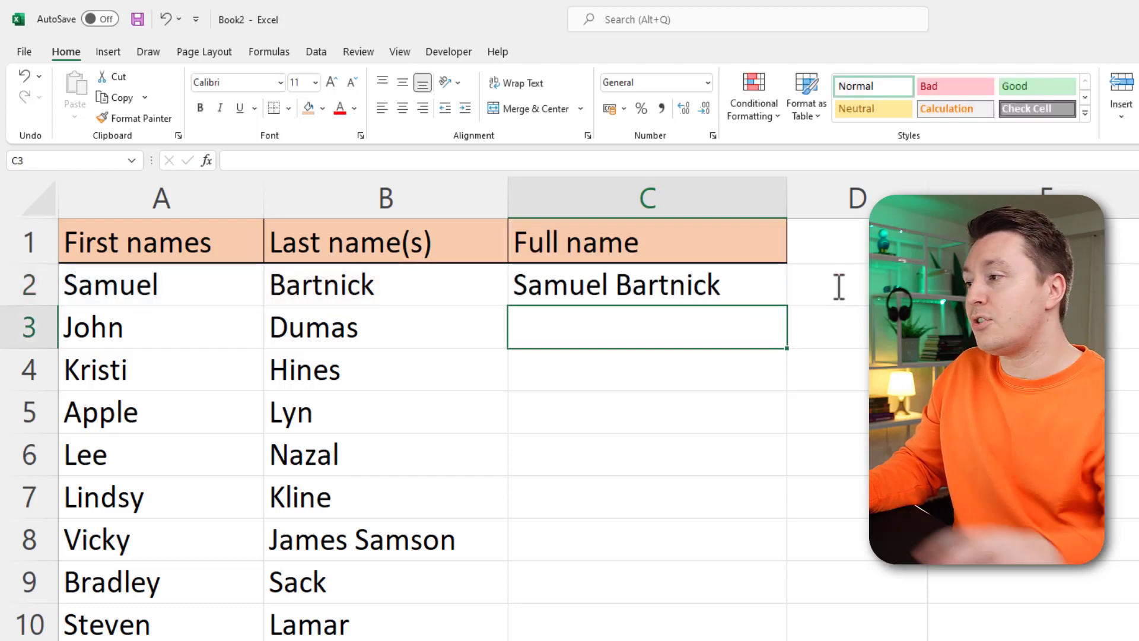
- Fill C2's full-name formula down column C and check the copy in C3
left_click(724, 281)
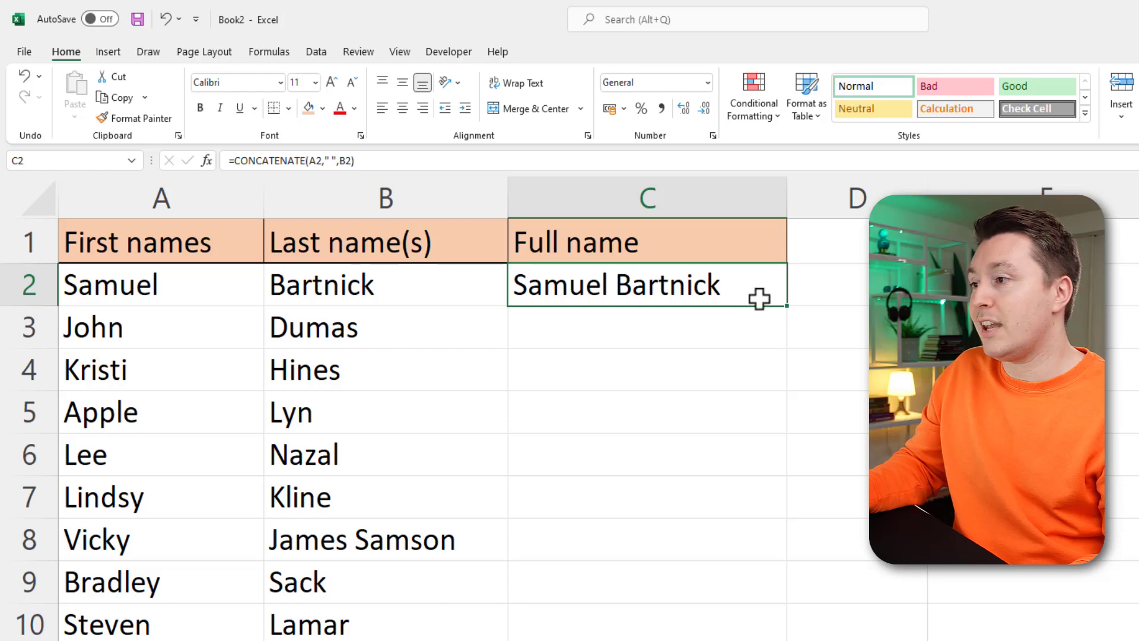
double_click(787, 305)
left_click(629, 326)
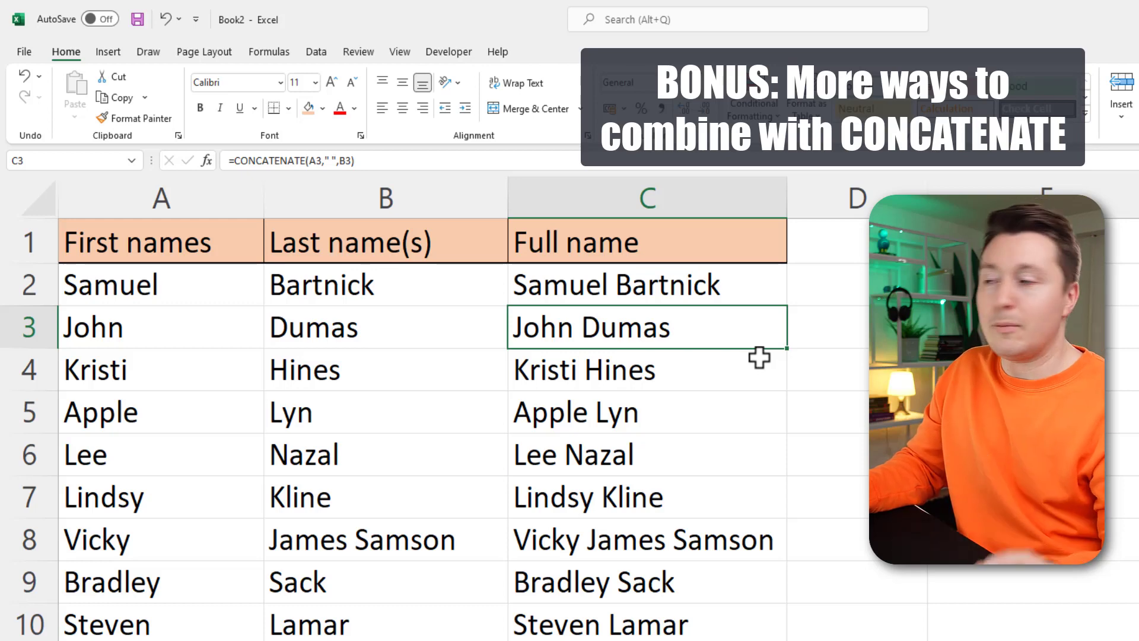
- Clear all filled full-name formulas from C2 down to the last row
left_click(630, 287)
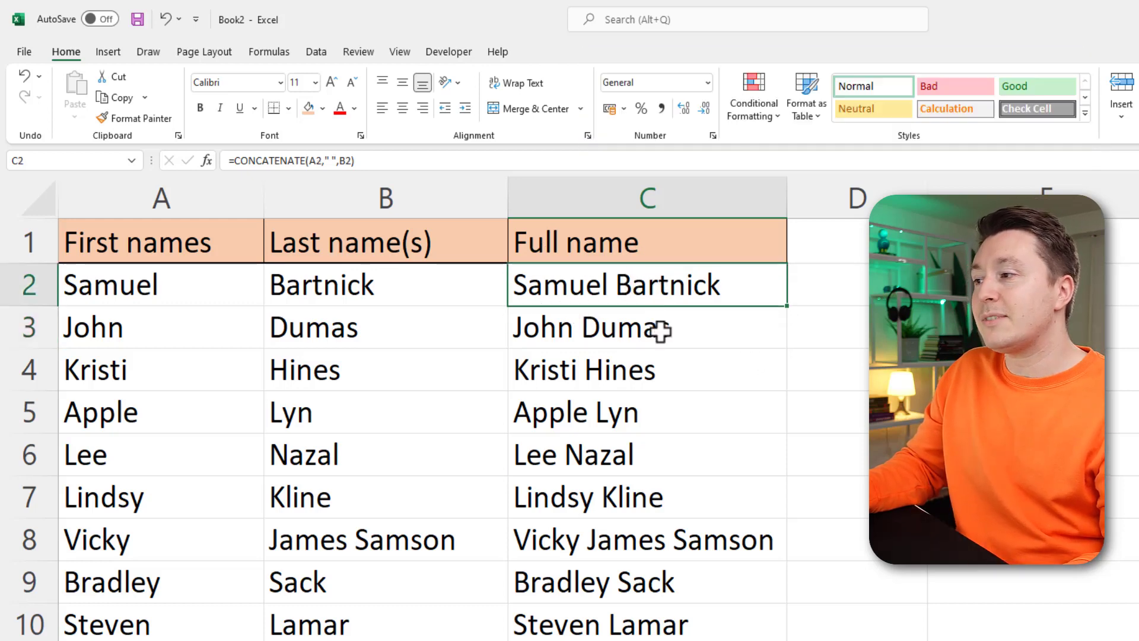
key("ctrl+shift+Down")
key("Delete")
key("Up")
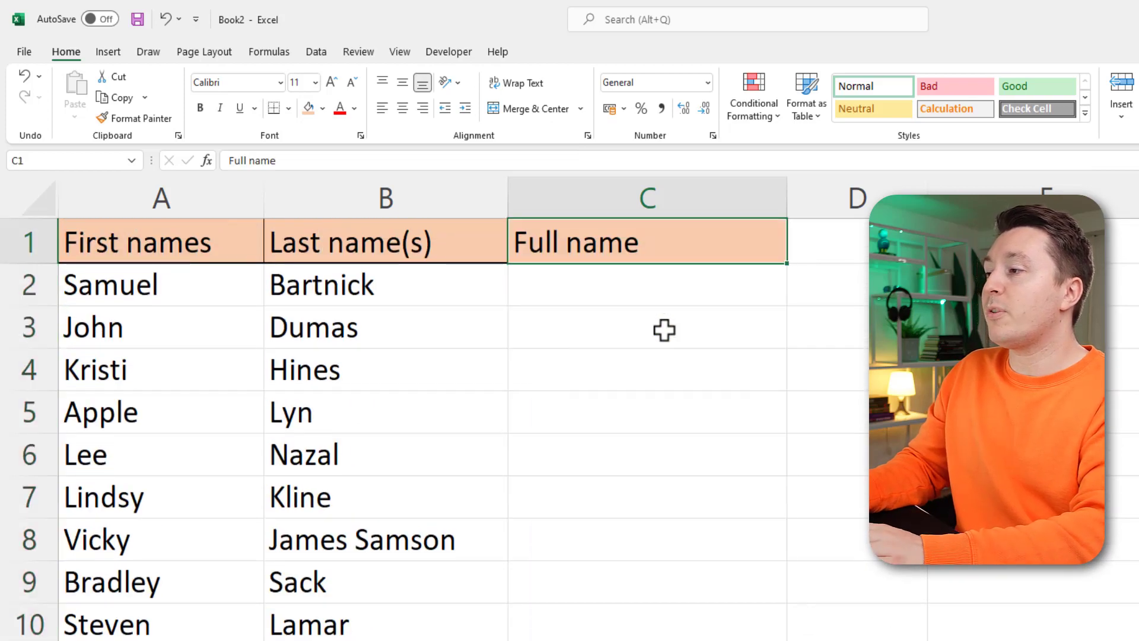
key("Down")
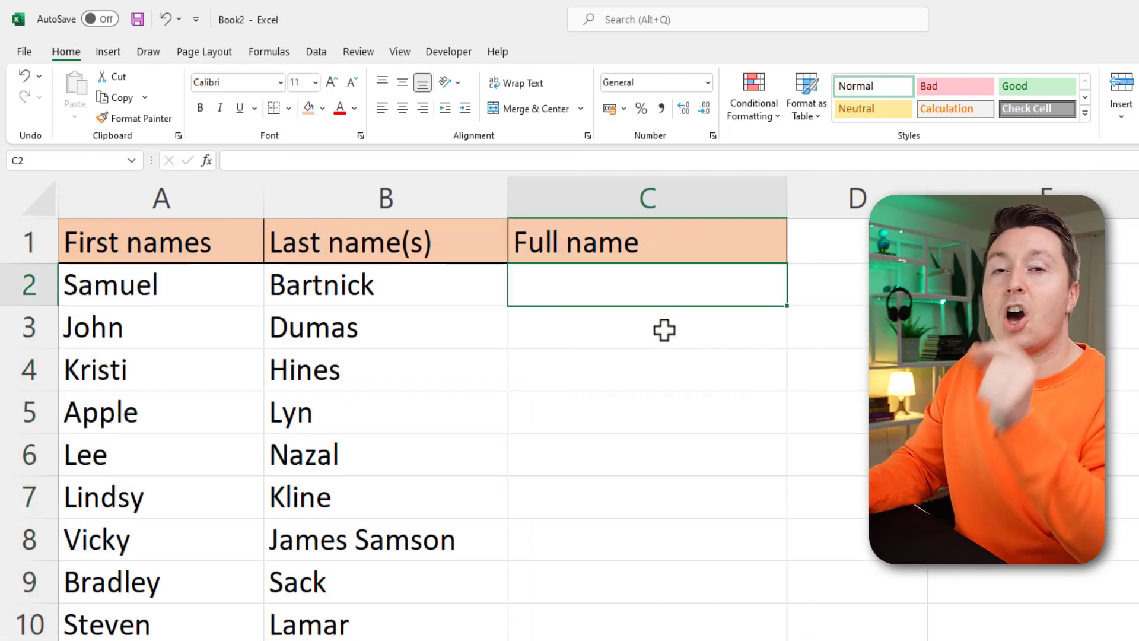
- Enter =CONCATENATE(B2,",",A2) in C2 to show last name, comma, first name
type("=")
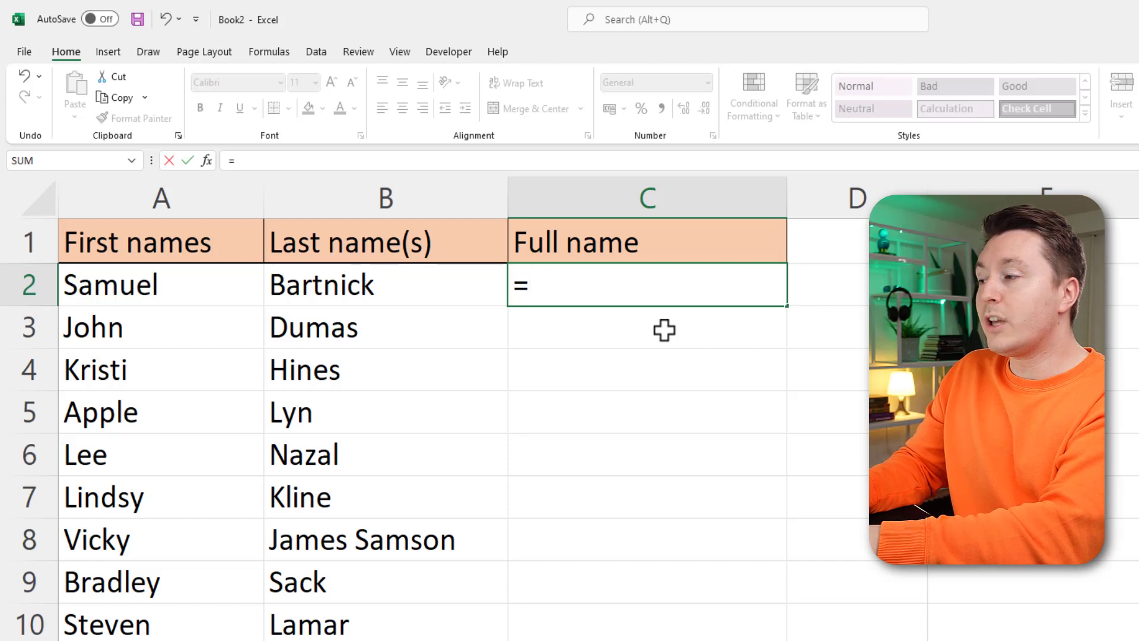
type("co")
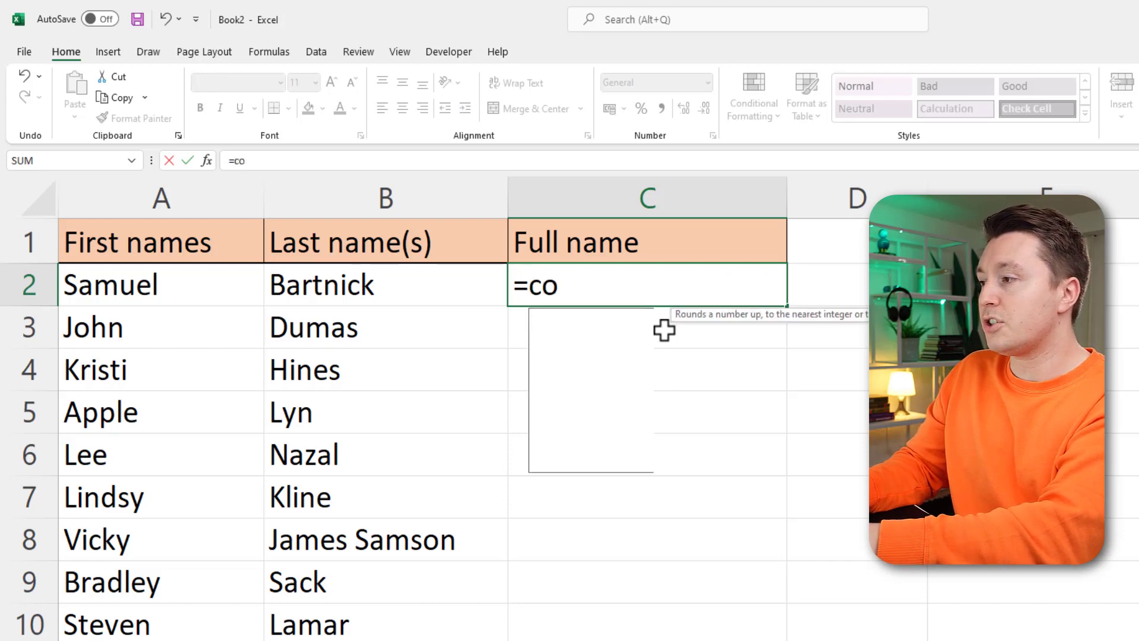
type("ncatenate(")
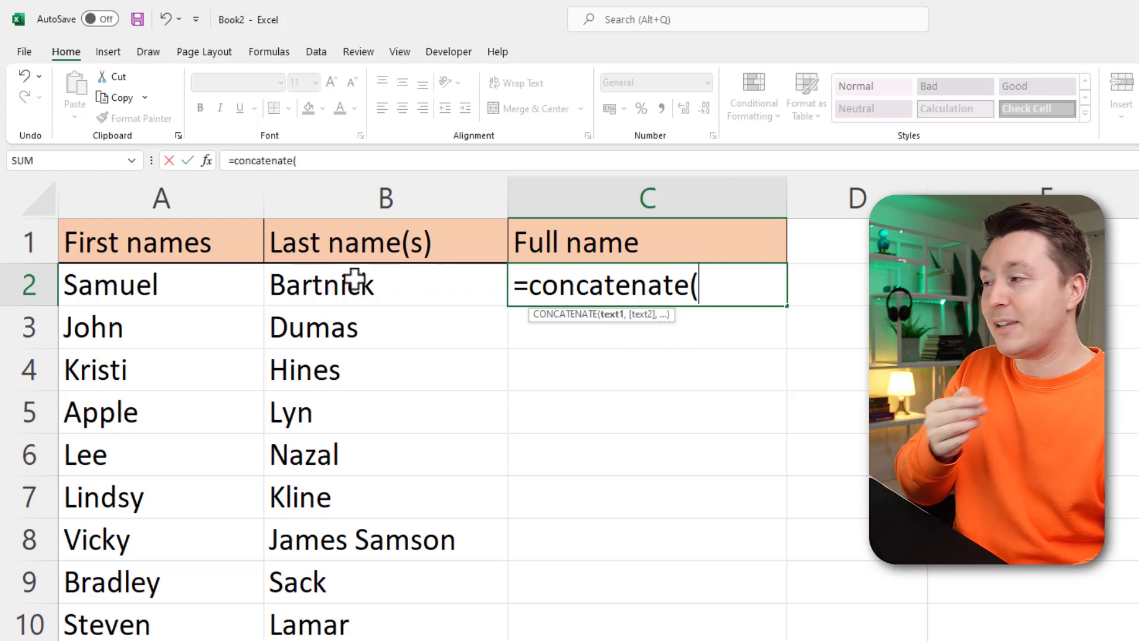
left_click(382, 283)
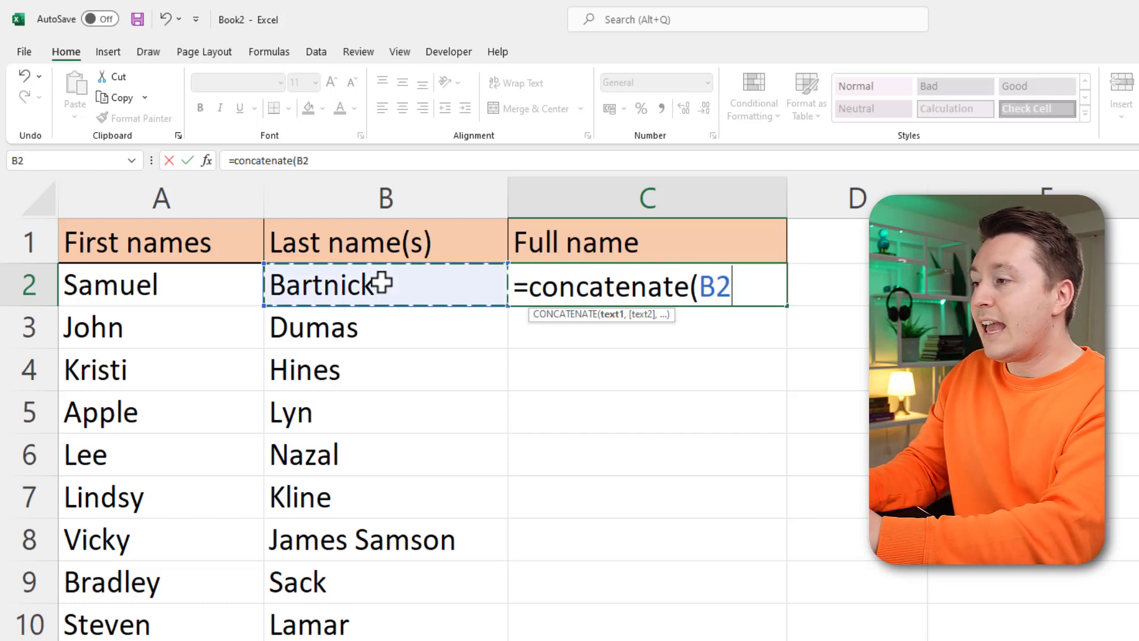
type(",")
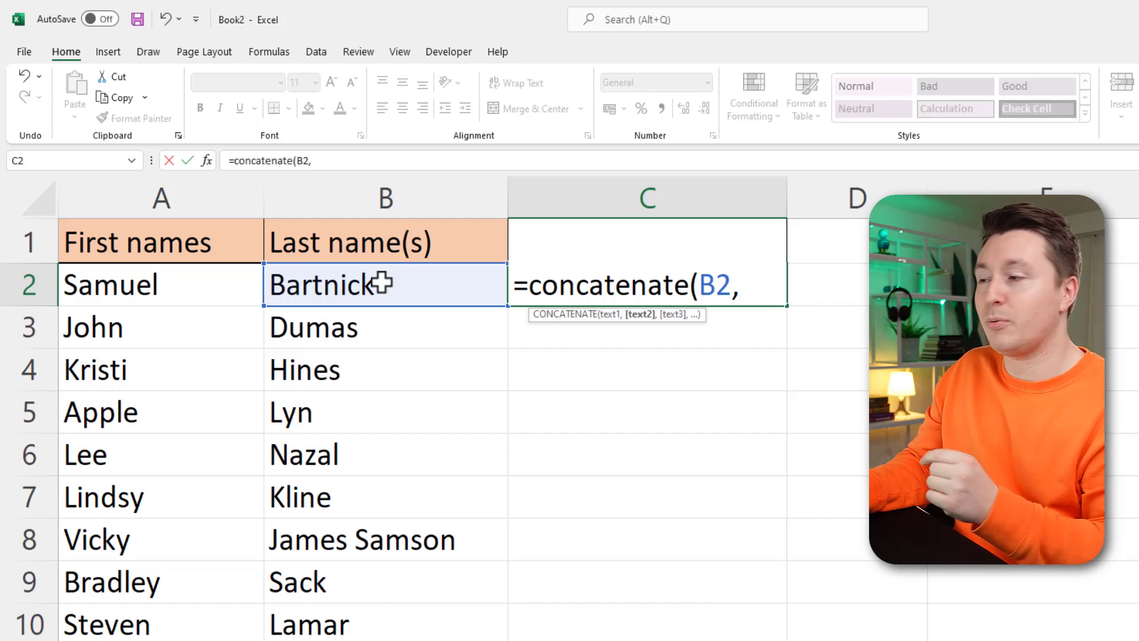
type("\"")
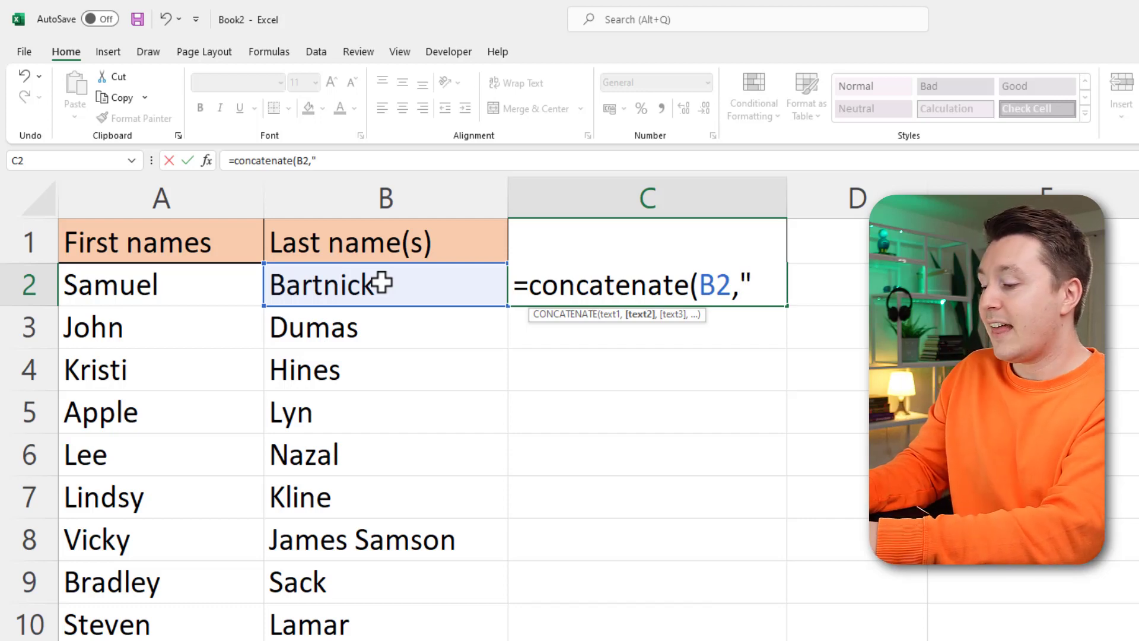
type(",\"")
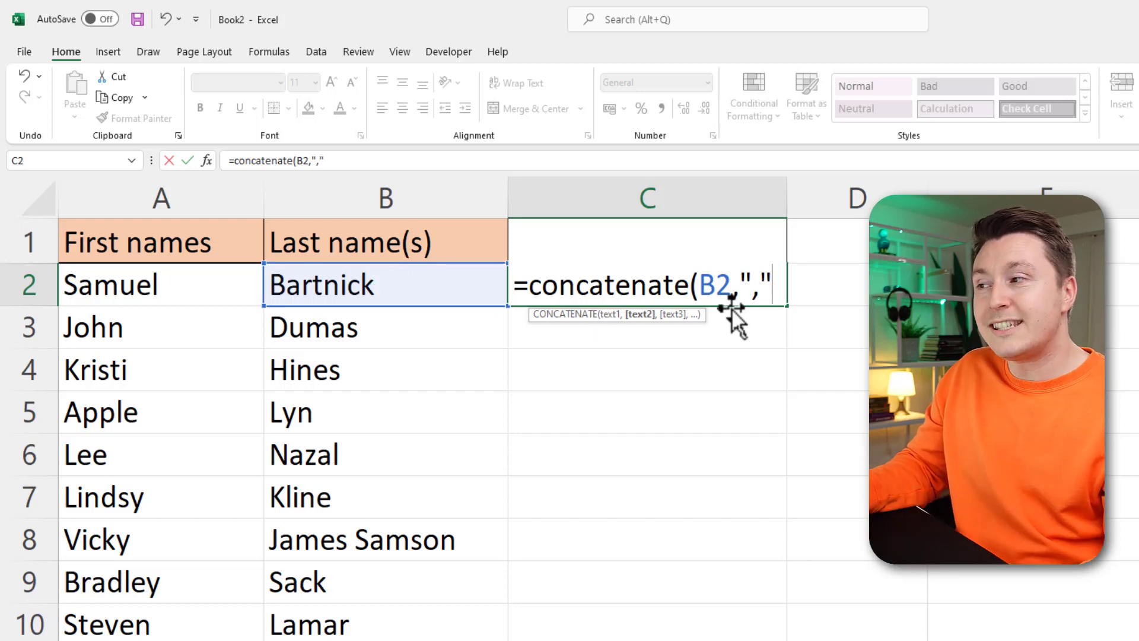
left_click(763, 287)
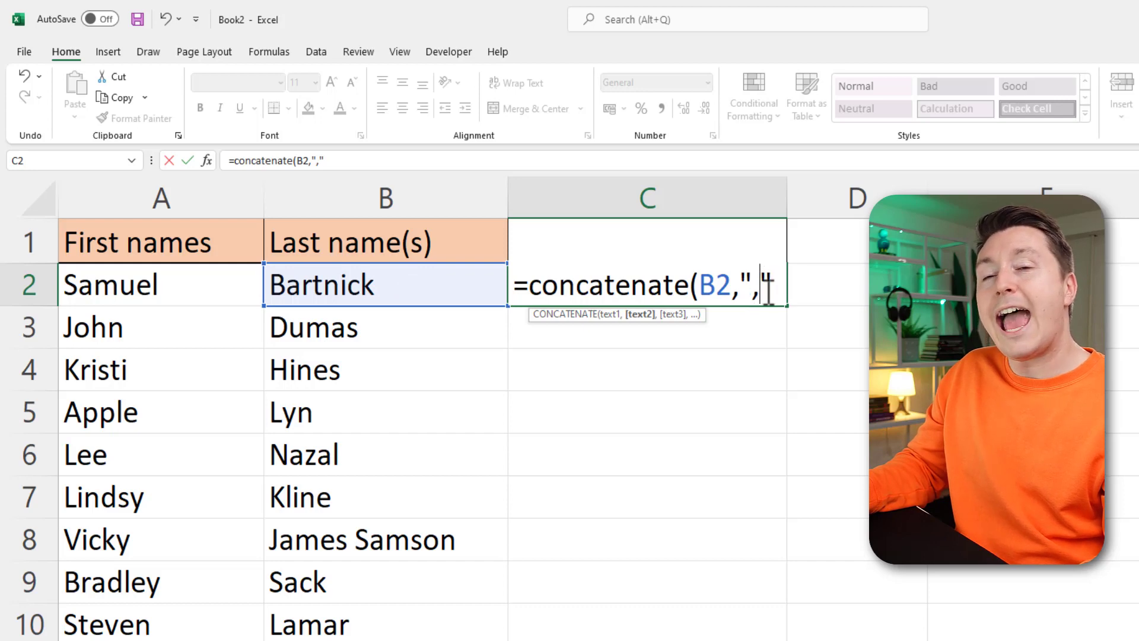
left_click(772, 287)
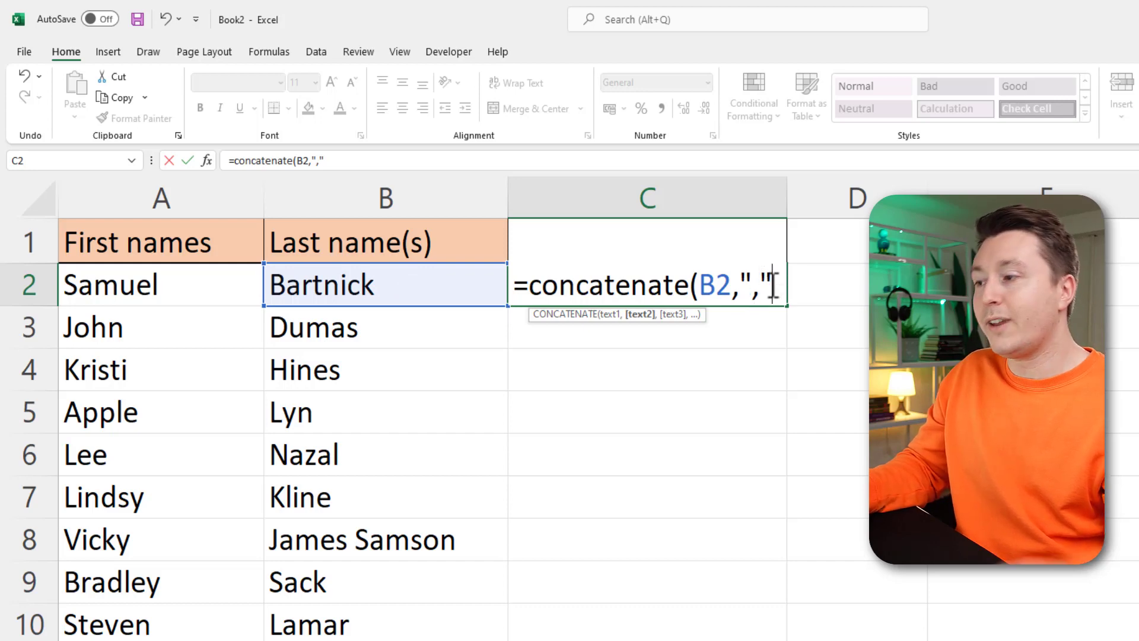
type(",")
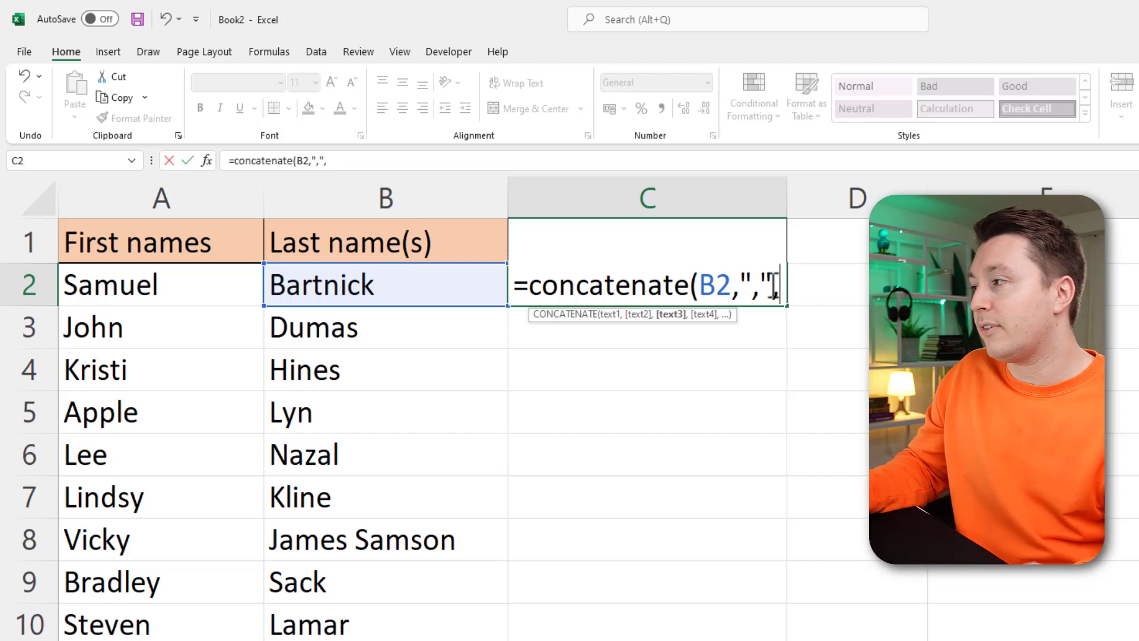
left_click(205, 278)
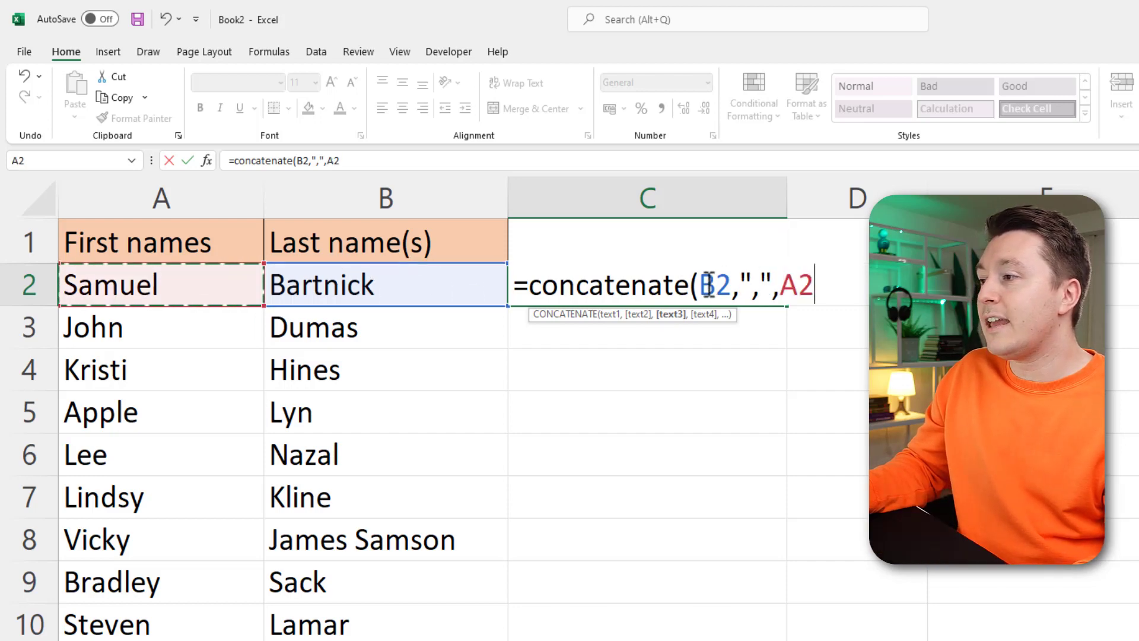
left_click_drag(701, 285, 812, 290)
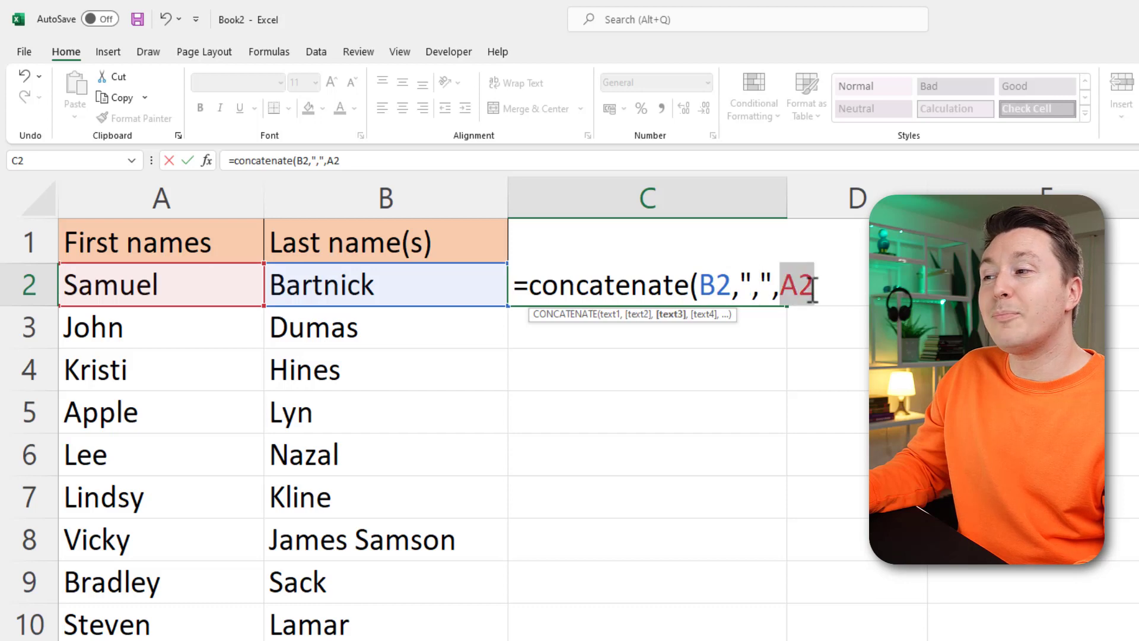
left_click(814, 288)
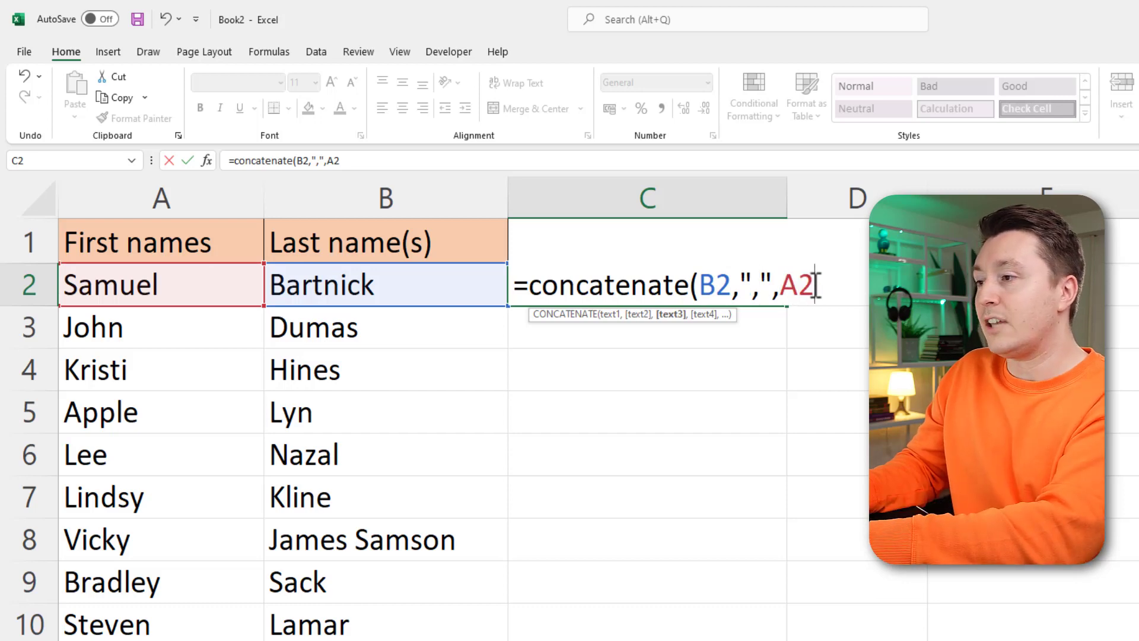
type(")")
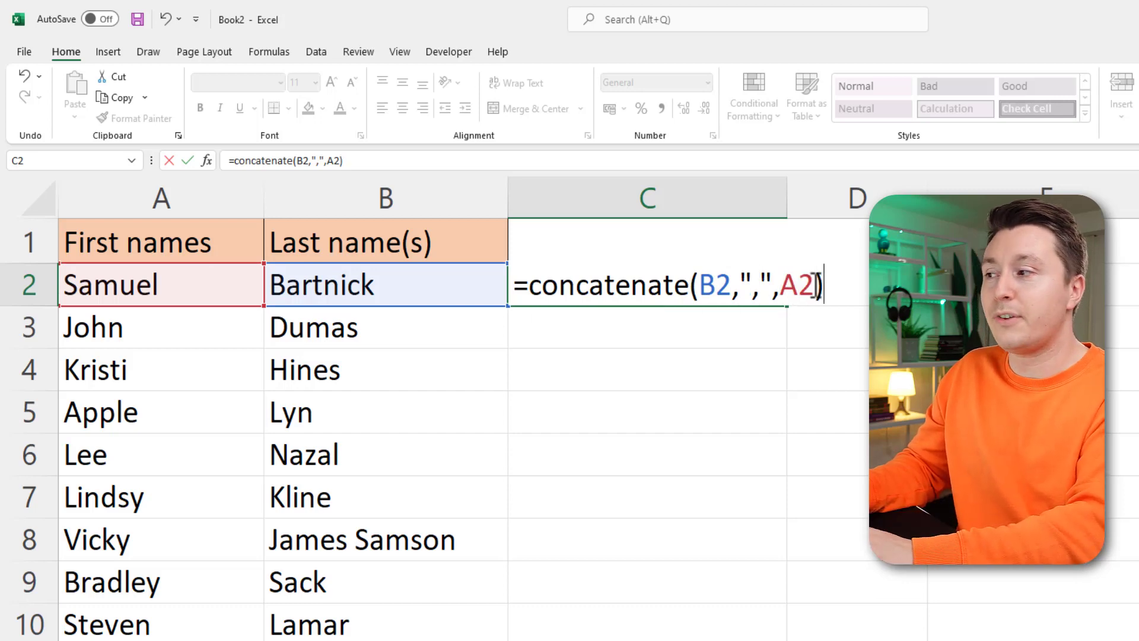
key("Return")
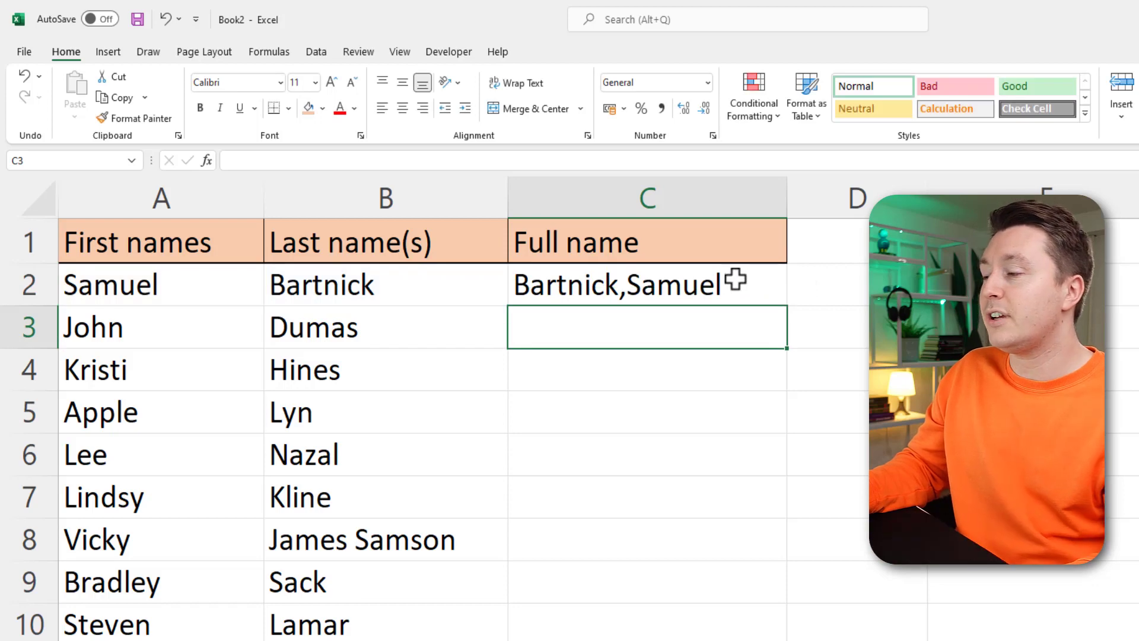
- Change C2's formula to =CONCATENATE(B2,", ",A2), adding a space after the comma
left_click(729, 285)
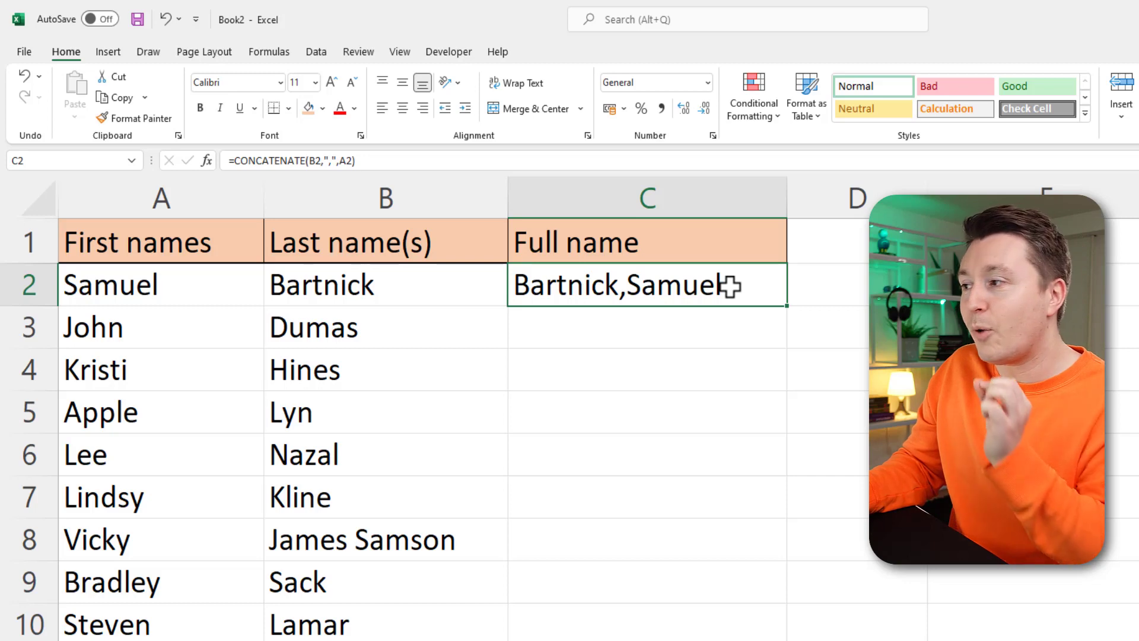
double_click(661, 284)
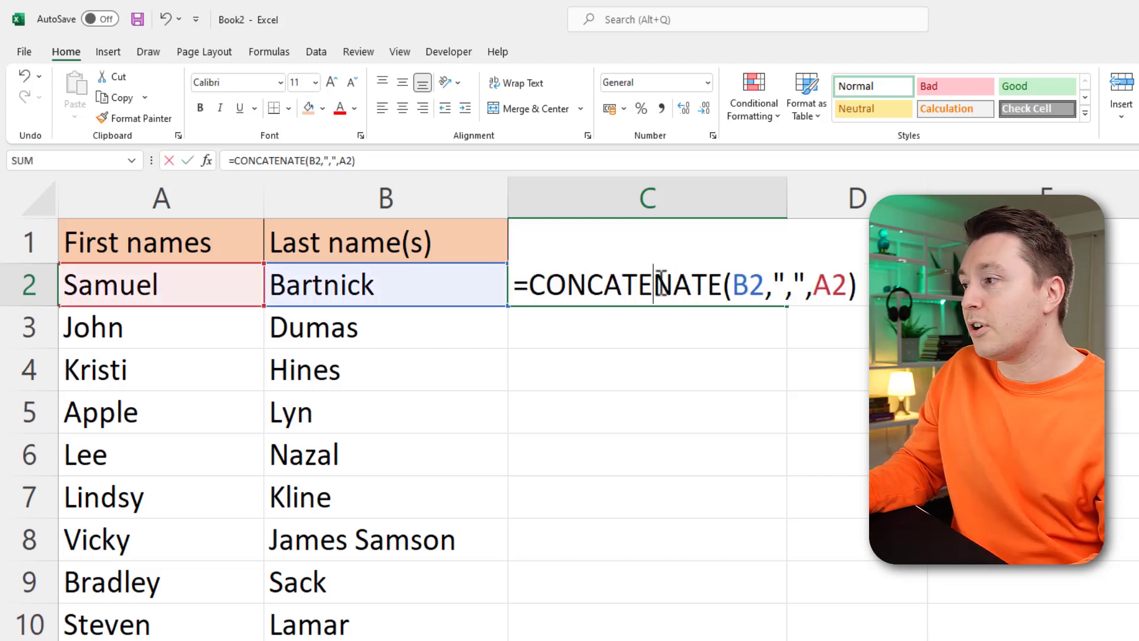
left_click(794, 279)
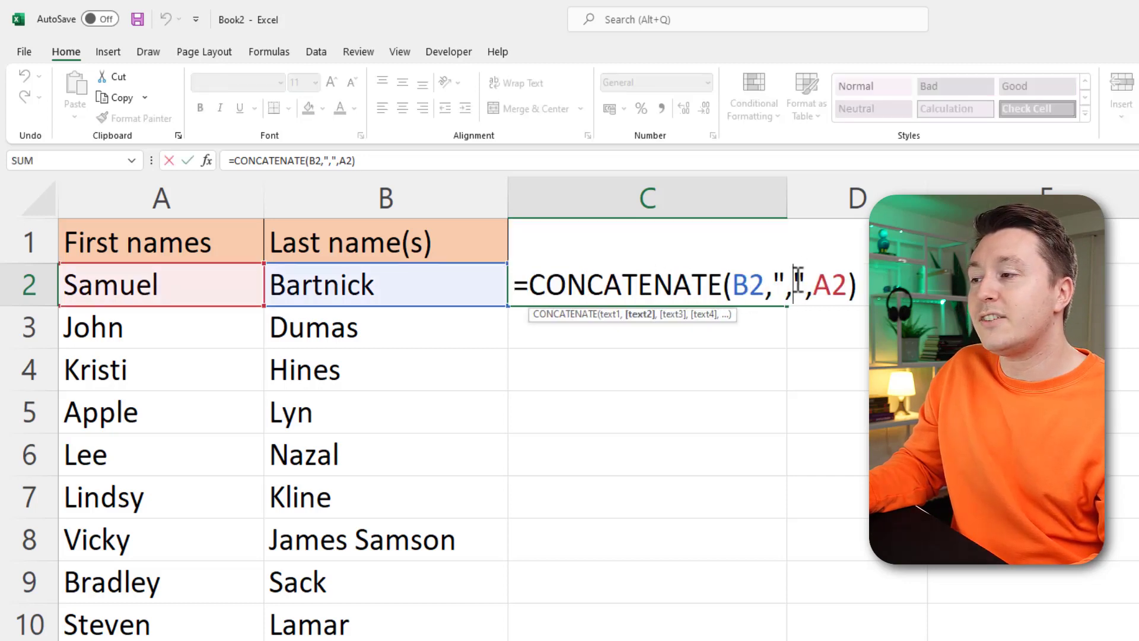
key("Return")
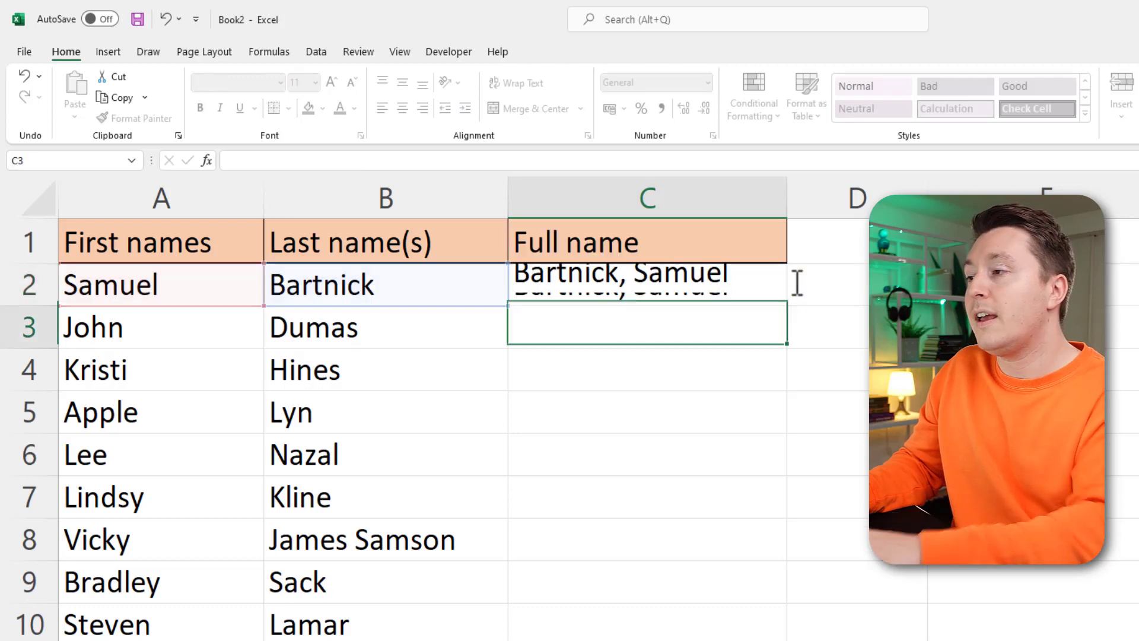
- Fill C2's formula down column C for every person
left_click(770, 287)
double_click(787, 306)
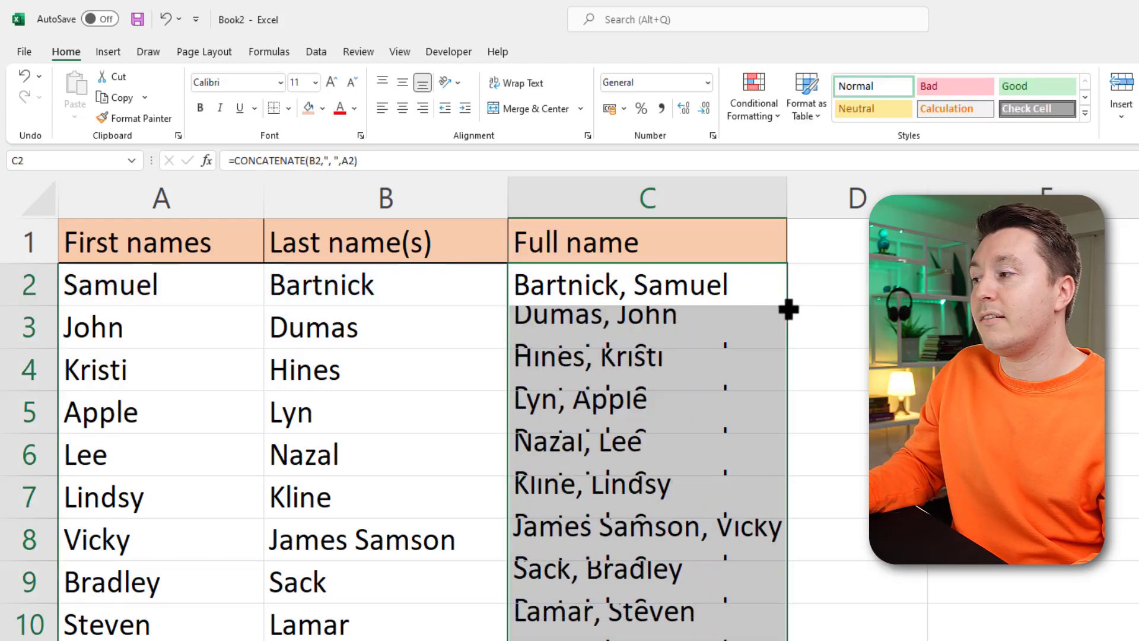
left_click(342, 297)
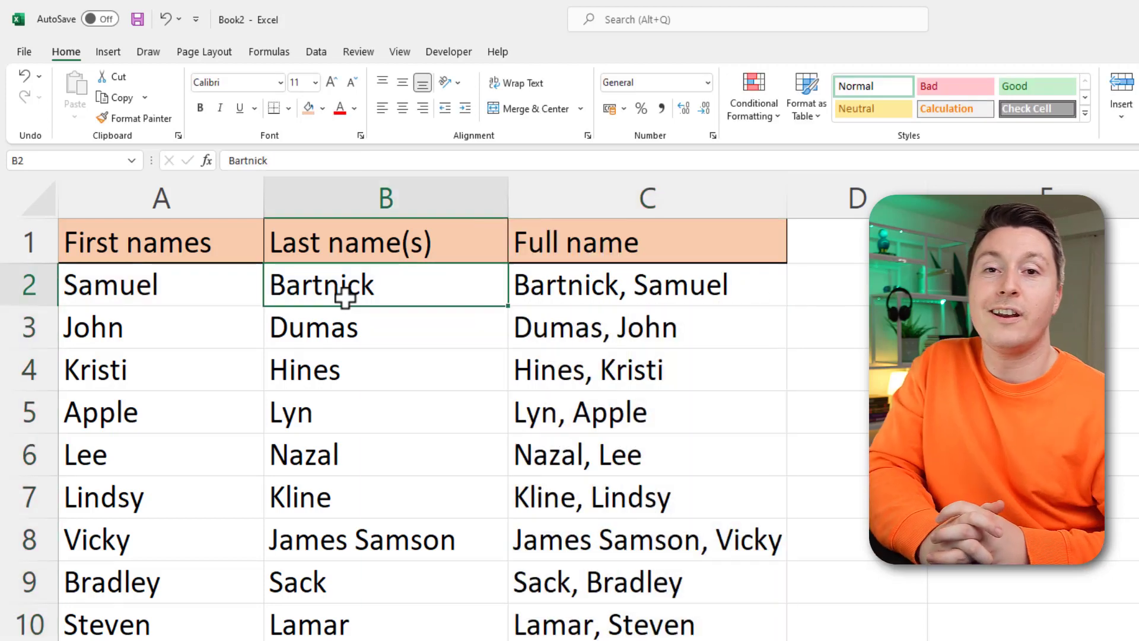